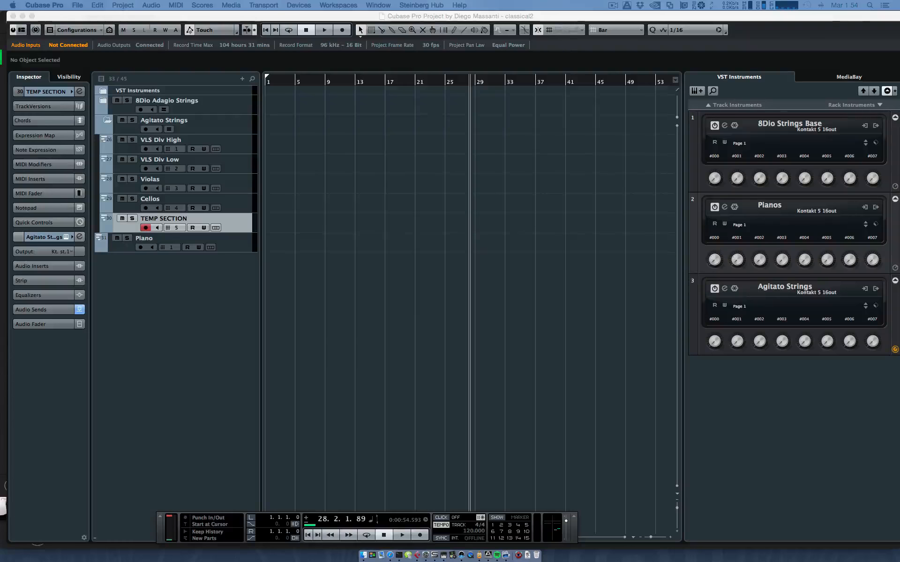
- Show the mixer and open the UAD Lexicon 224 reverb on the Hall channel, positioning its window clear of the inserts
key(F3)
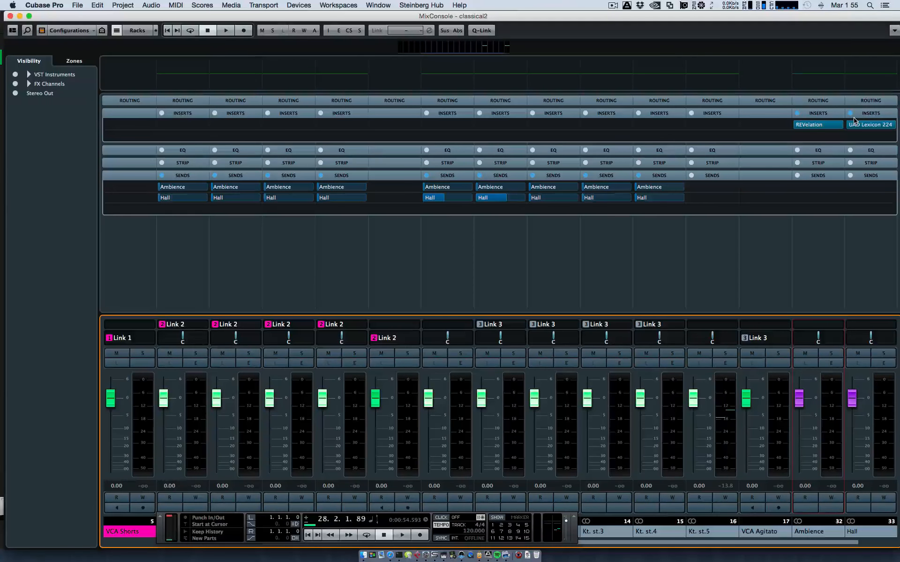
mouse_move(865, 126)
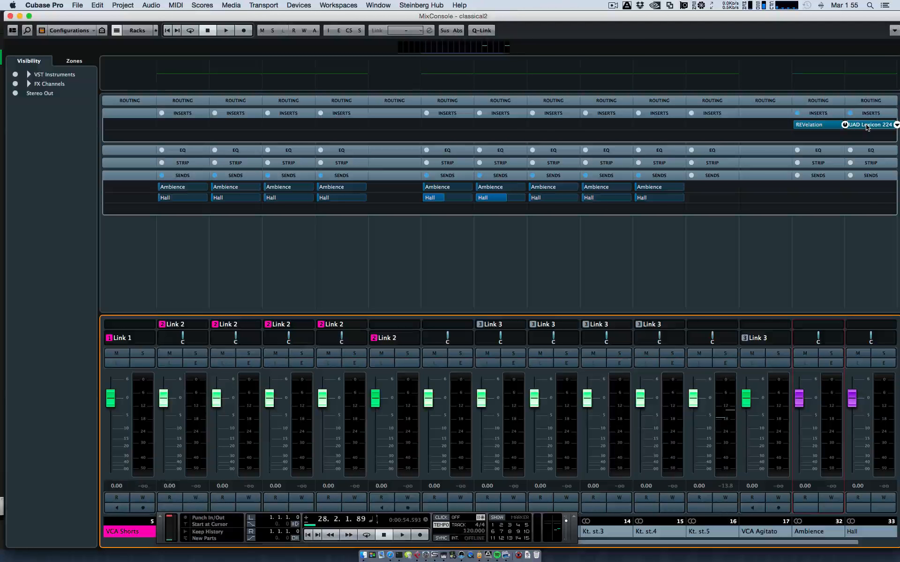
click(866, 126)
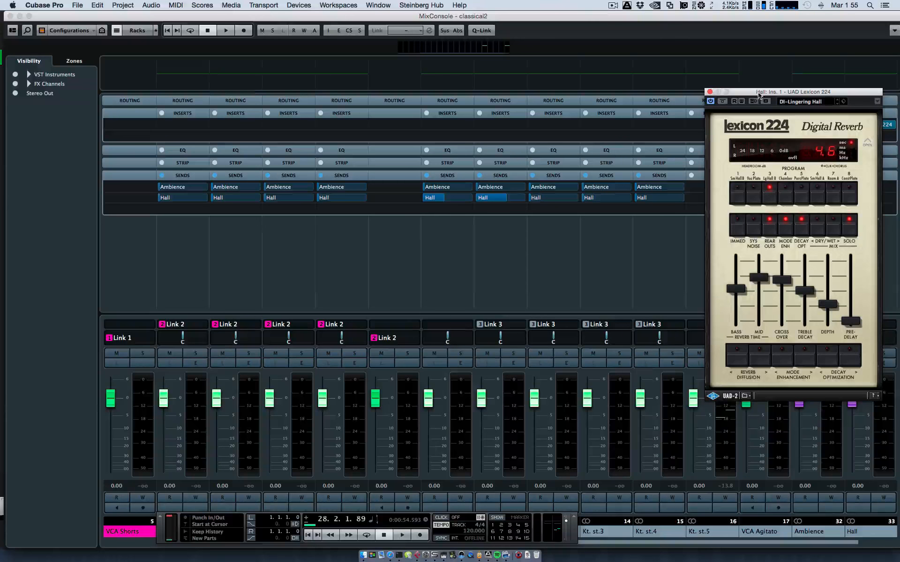
drag(760, 93, 603, 70)
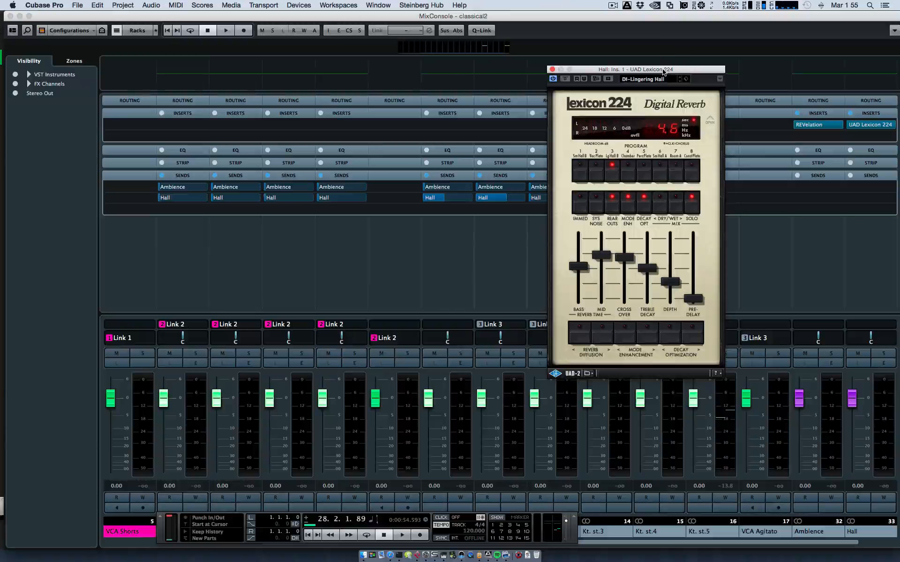
drag(663, 72, 665, 45)
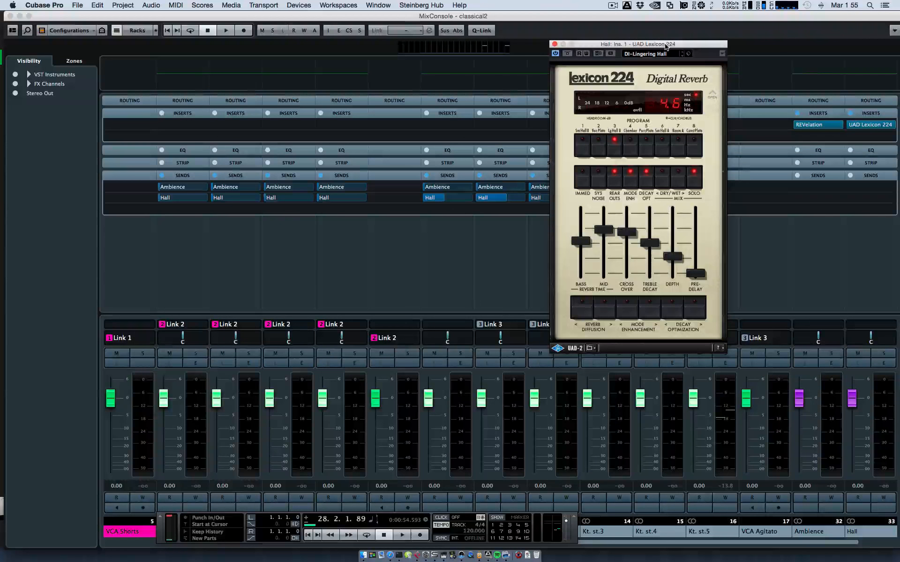
drag(665, 45, 748, 132)
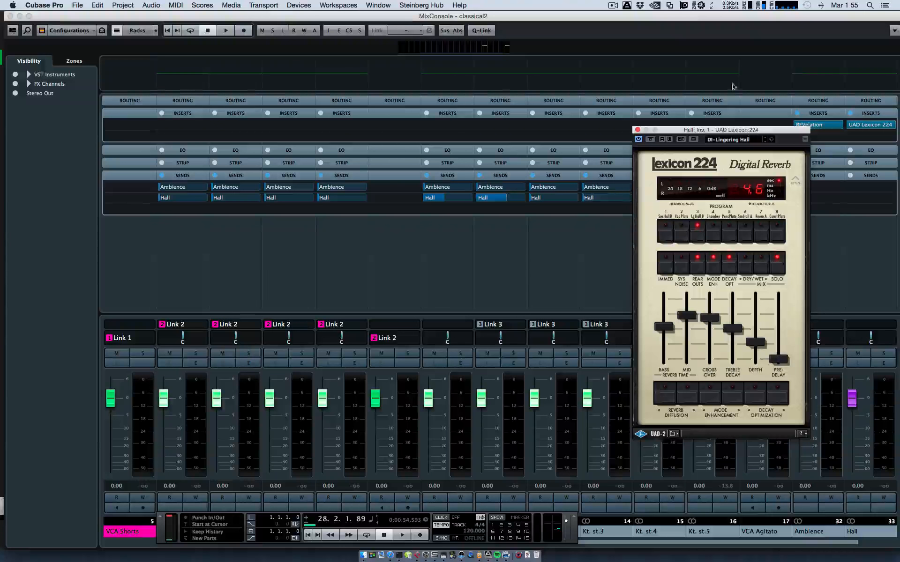
- Return to the project window, shift it slightly, and close the Lexicon 224 plug-in window
click(696, 21)
key(F3)
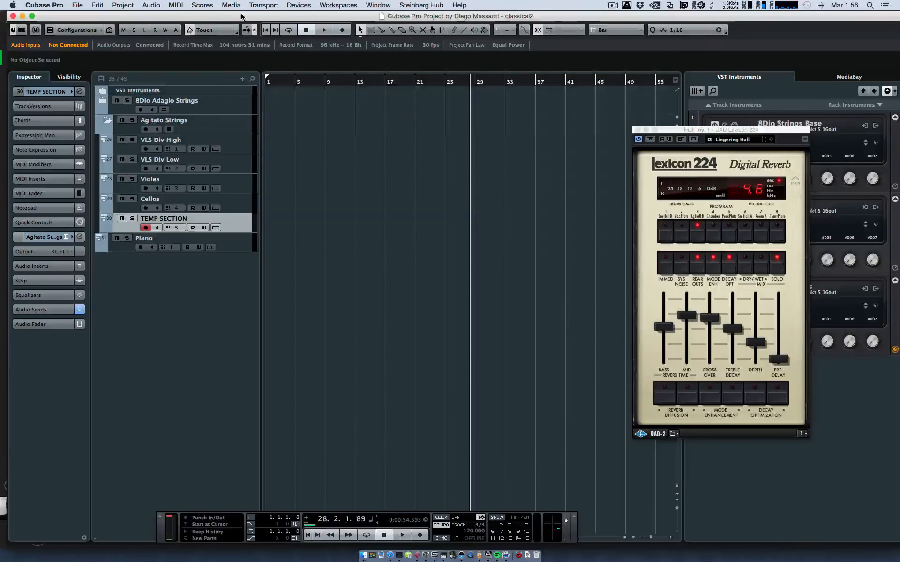
drag(241, 17, 235, 17)
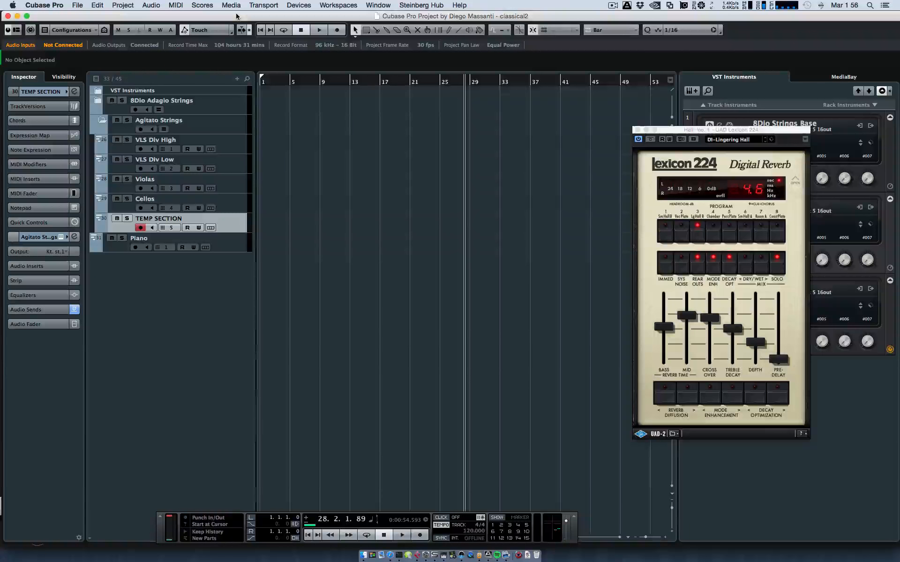
click(637, 130)
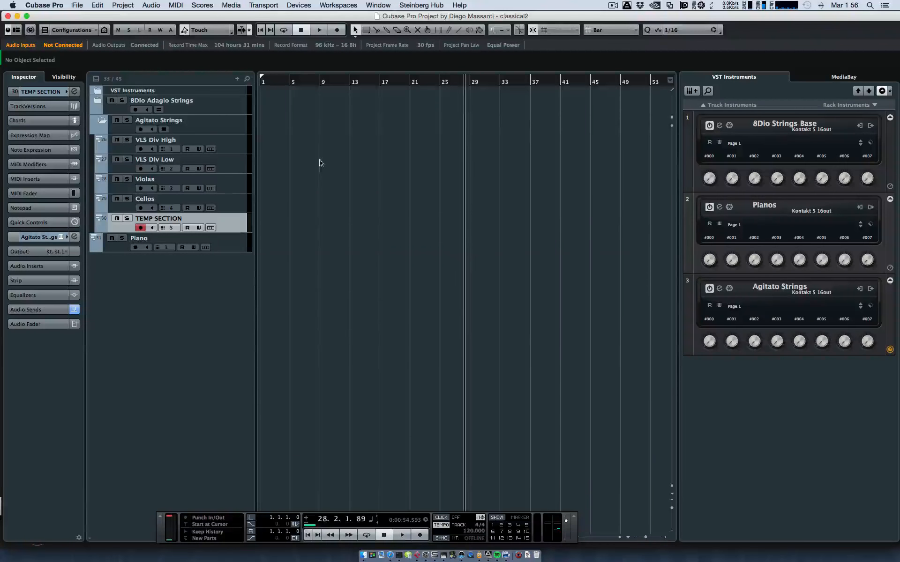
- Select the Piano, TEMP SECTION and VLS Div High tracks one after another for live playing
click(237, 247)
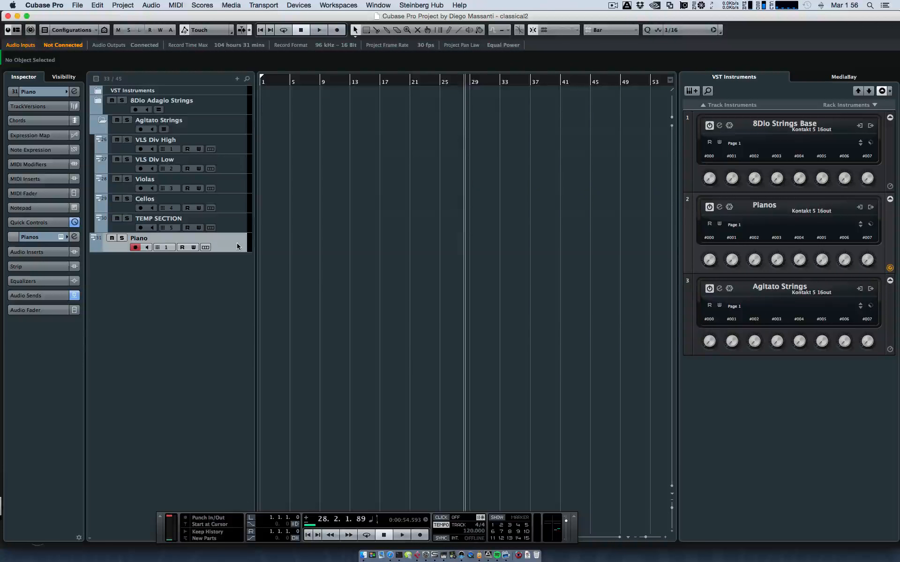
click(238, 230)
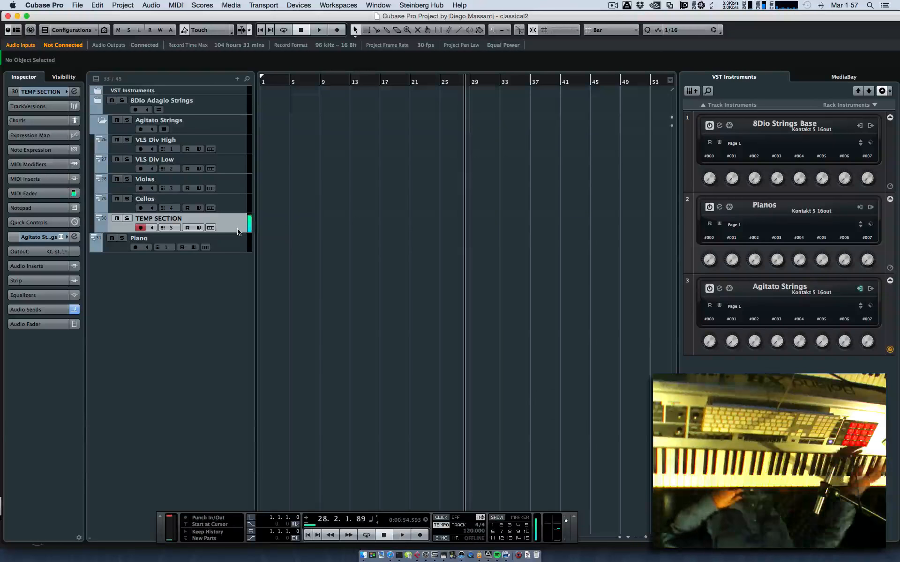
click(235, 146)
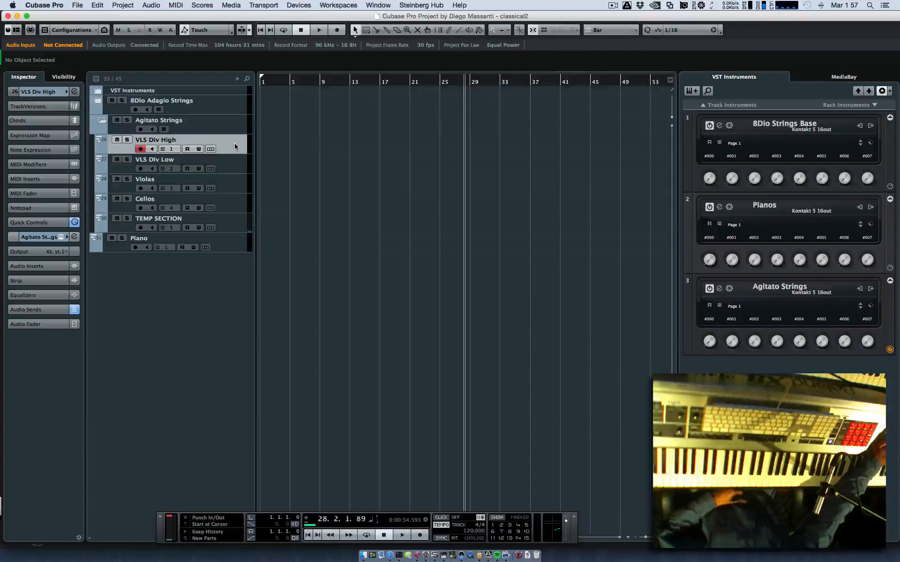
- Open the Agitato Strings Kontakt instrument, hide its file browser and collapse the Ensemble_Sustains patch
click(720, 288)
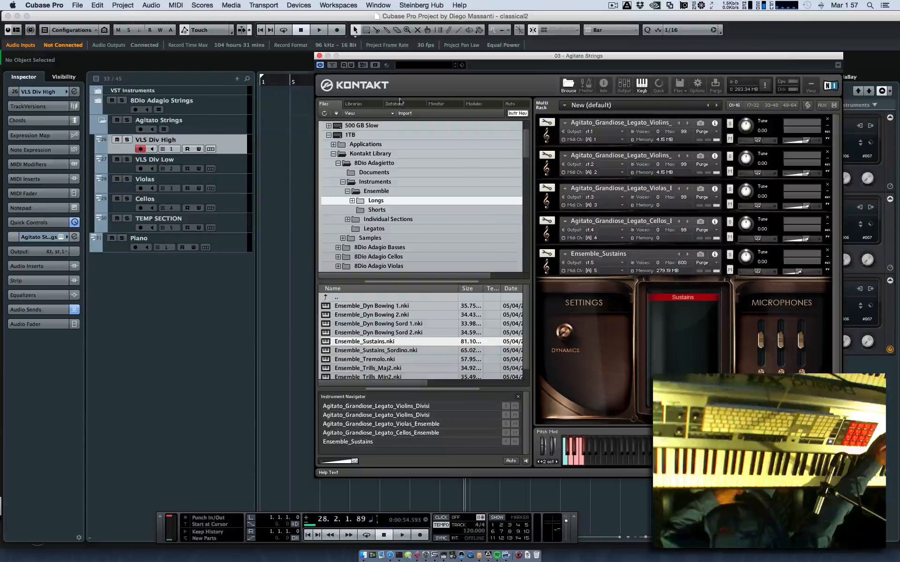
click(567, 86)
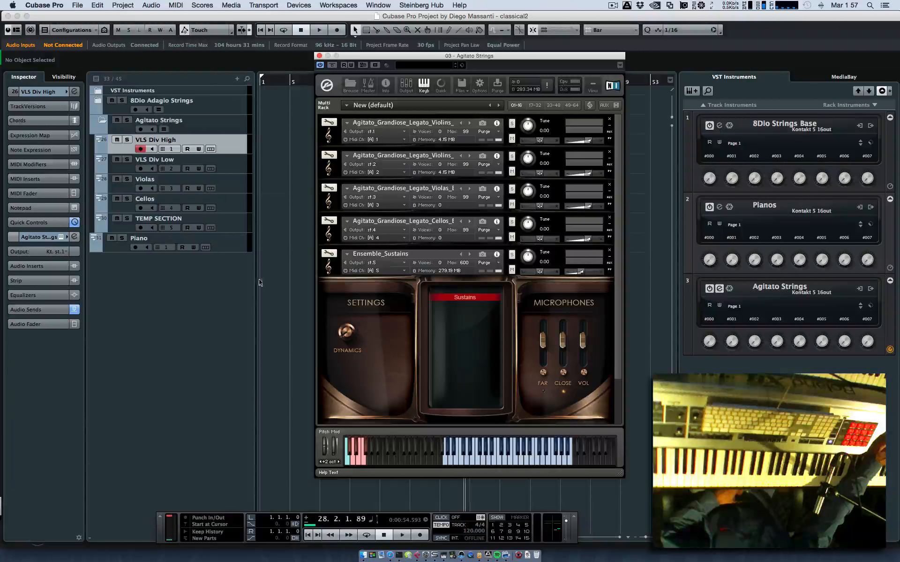
click(328, 272)
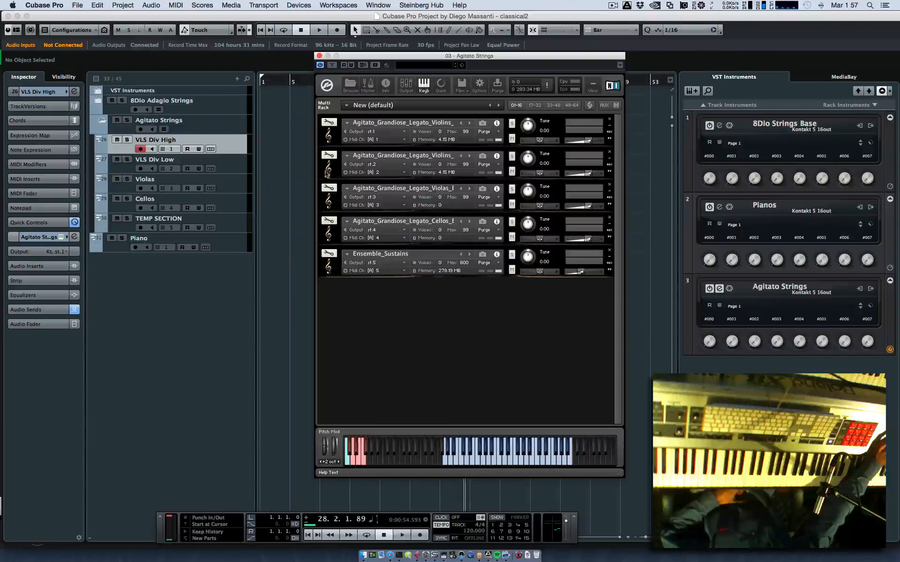
- Expand the two Agitato violin legato patches in turn to view their settings, and collapse them again
click(328, 137)
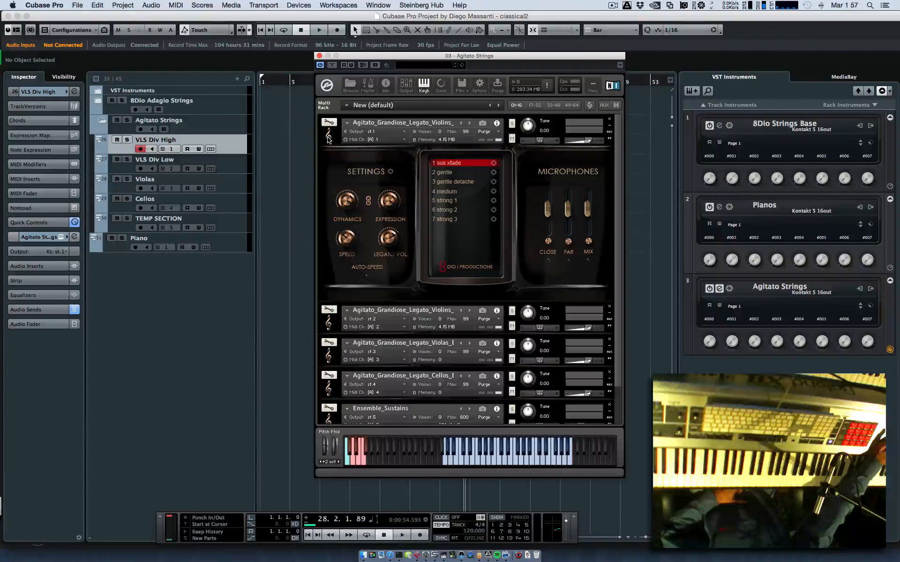
click(329, 137)
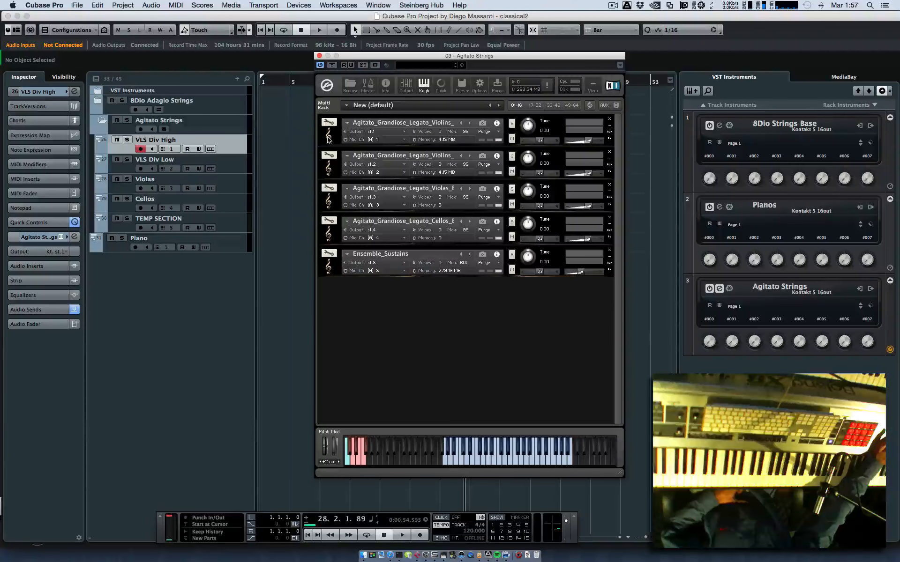
click(327, 169)
click(328, 170)
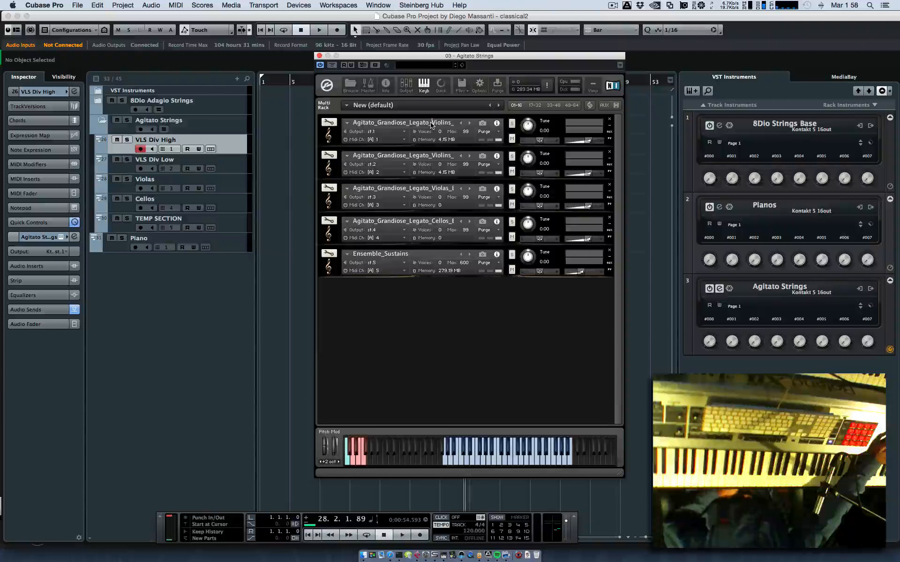
- Reveal the full patch names of the violin, viola and cello legato instruments in the Kontakt rack
drag(432, 124, 469, 125)
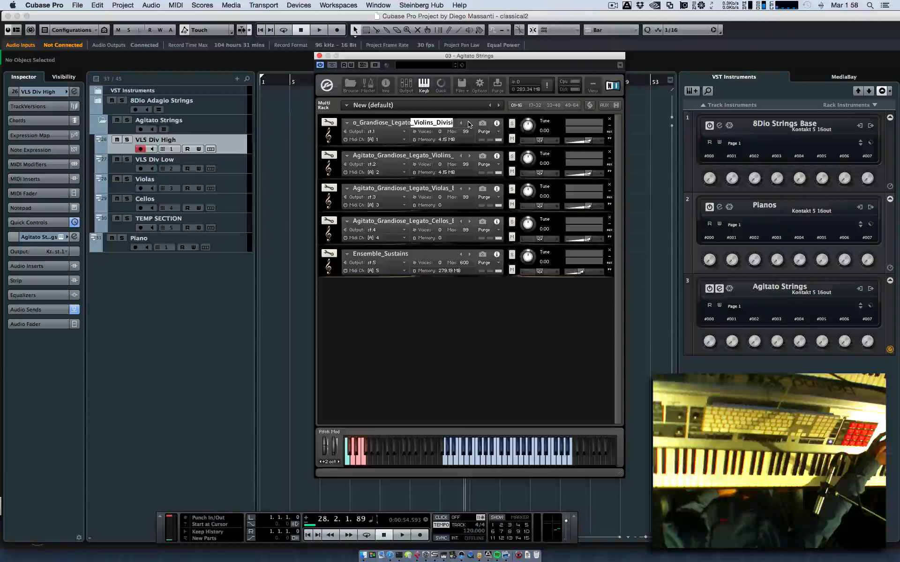
click(431, 156)
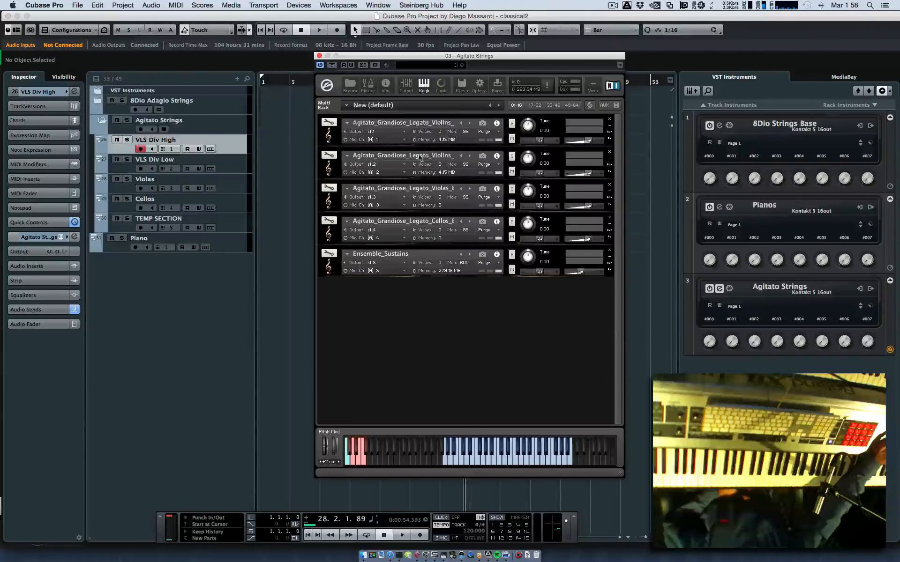
drag(417, 157, 481, 159)
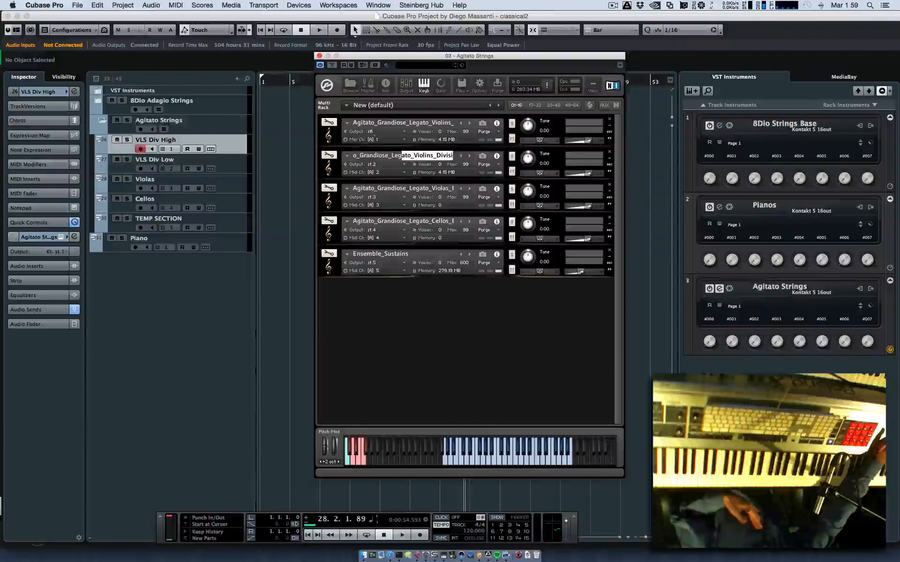
click(398, 127)
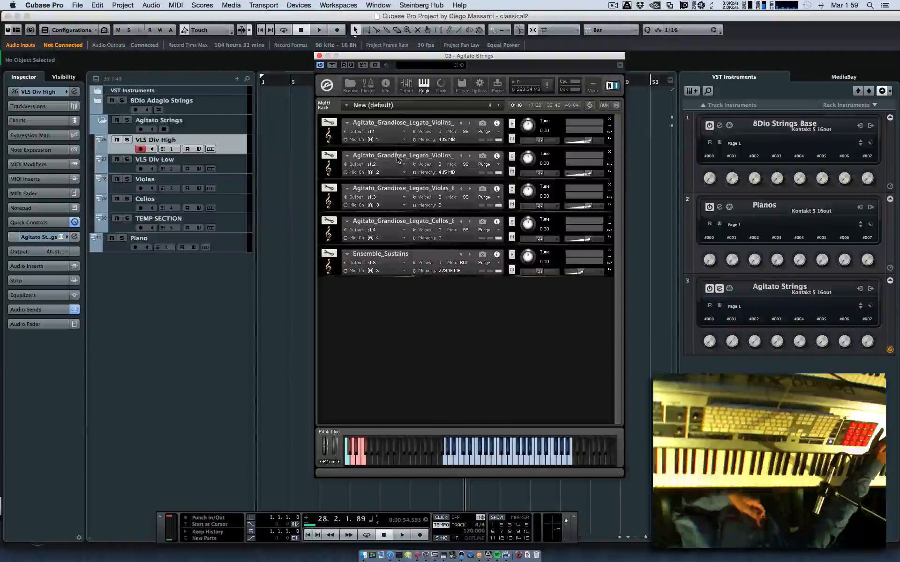
double_click(385, 190)
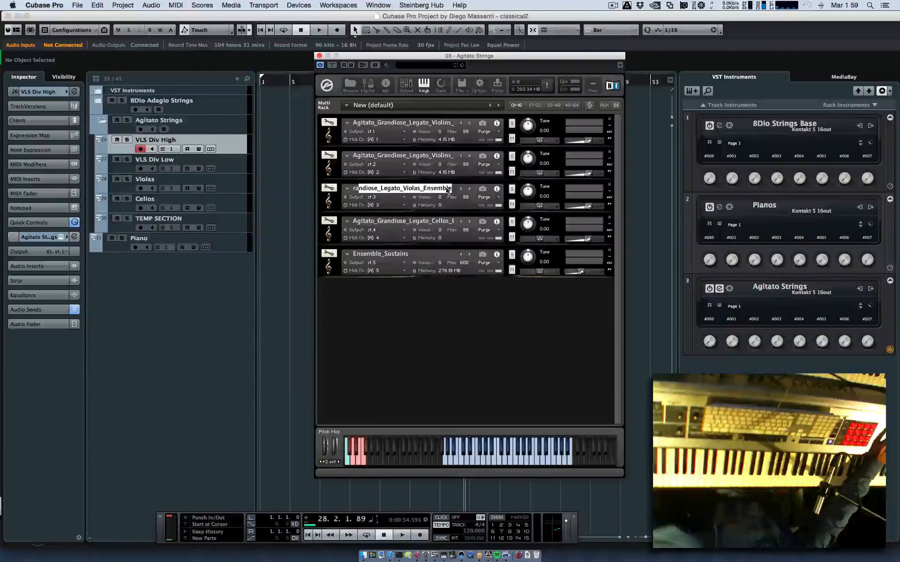
click(395, 224)
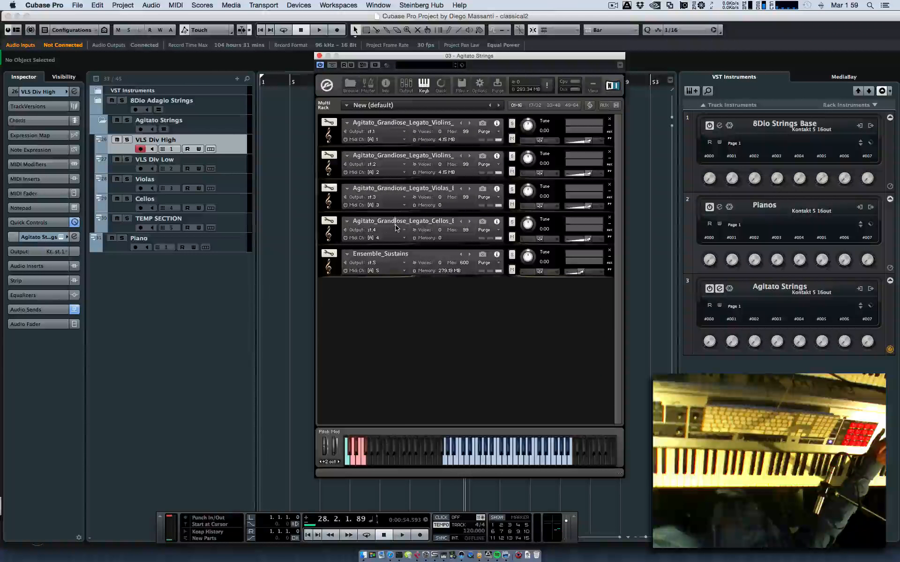
double_click(378, 225)
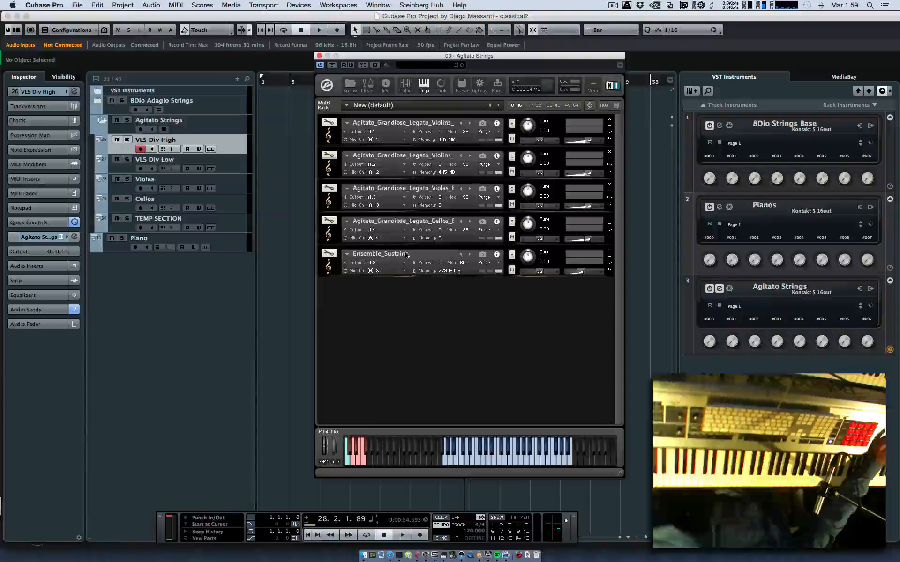
- Select the Piano track, open the Pianos Kontakt instrument and hide its file browser
click(227, 223)
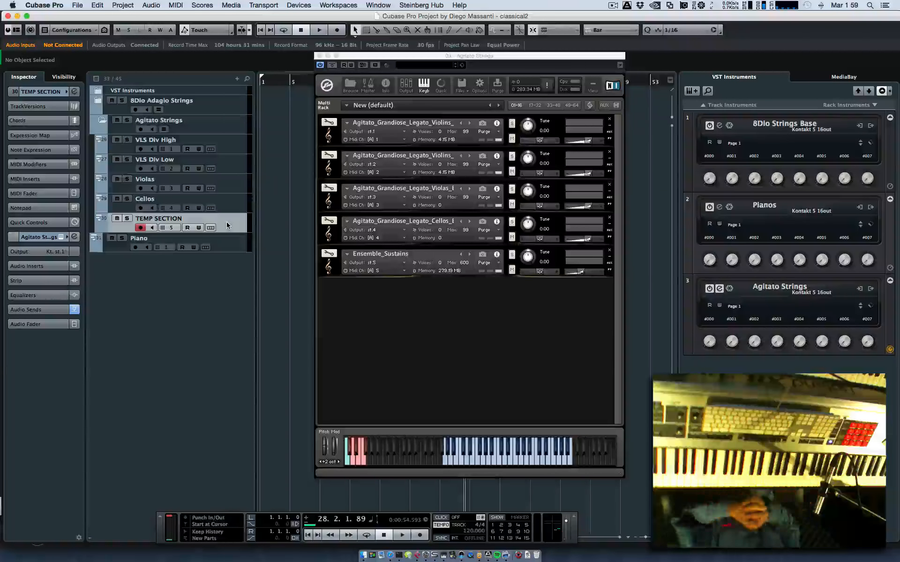
click(225, 250)
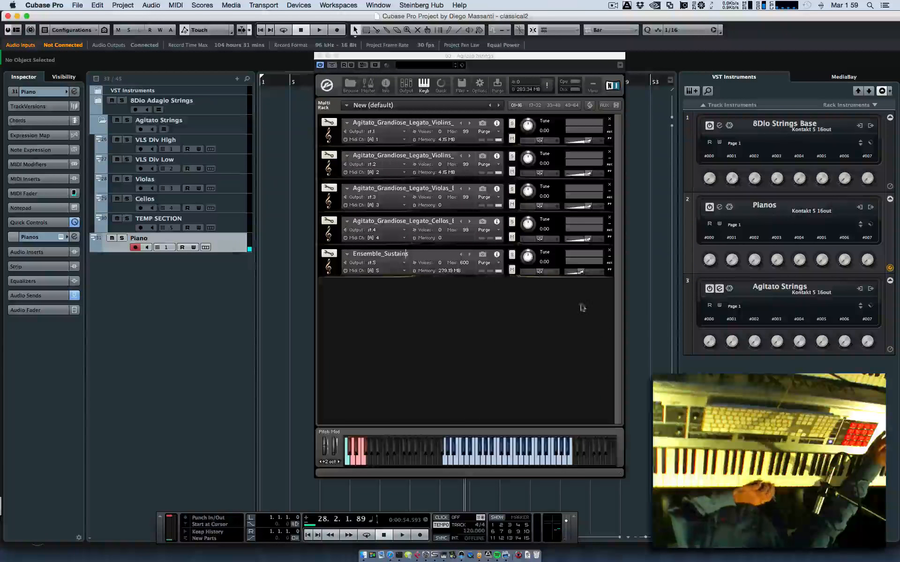
click(719, 207)
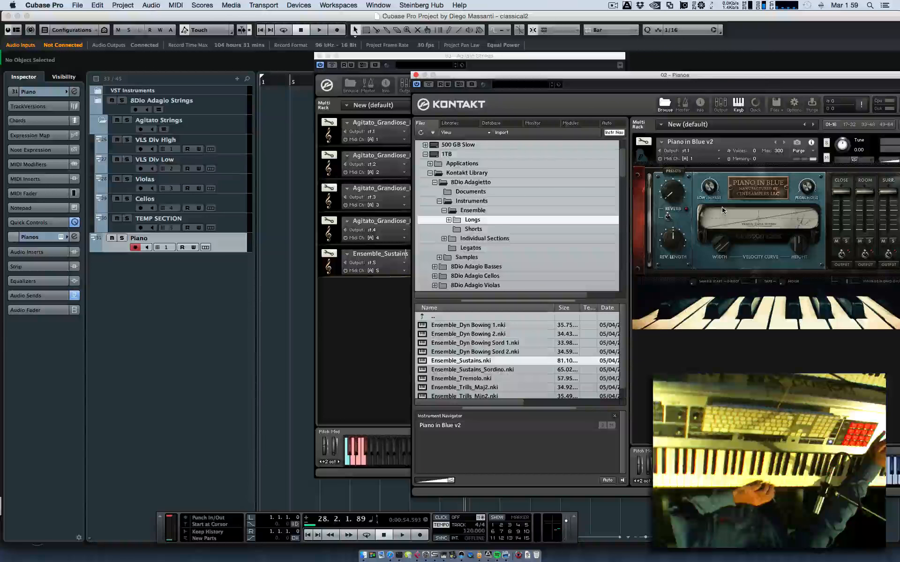
drag(650, 72, 507, 71)
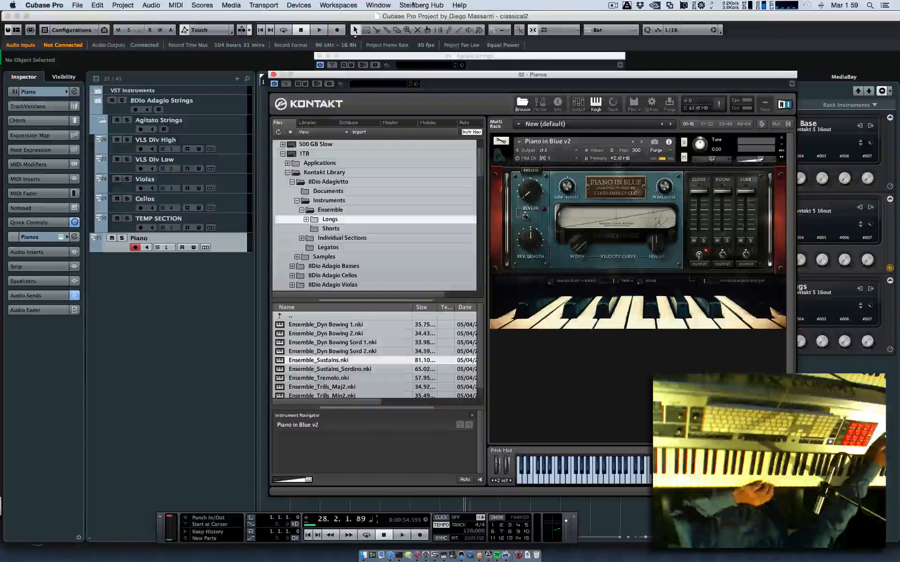
click(521, 105)
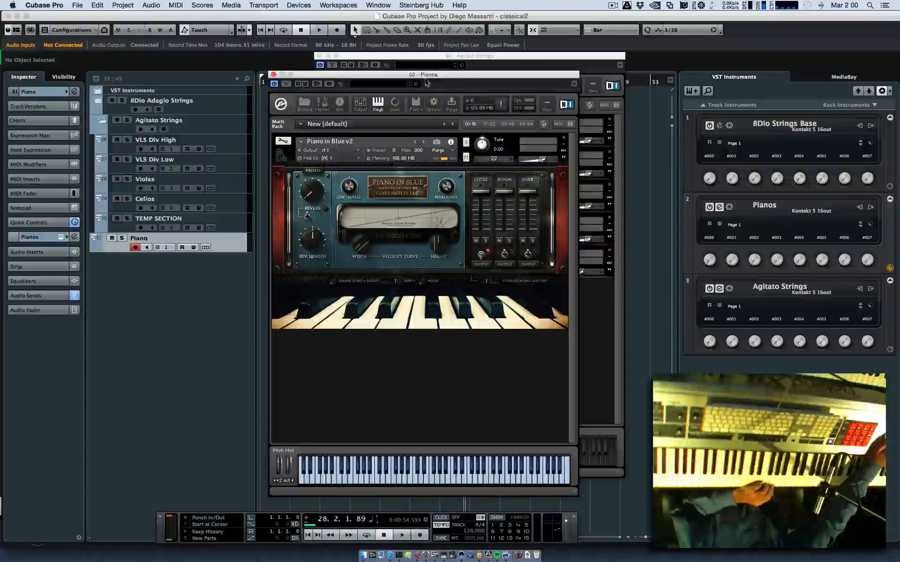
- Move the Pianos window aside and close both the Agitato Strings and Pianos Kontakt windows
drag(425, 80, 690, 79)
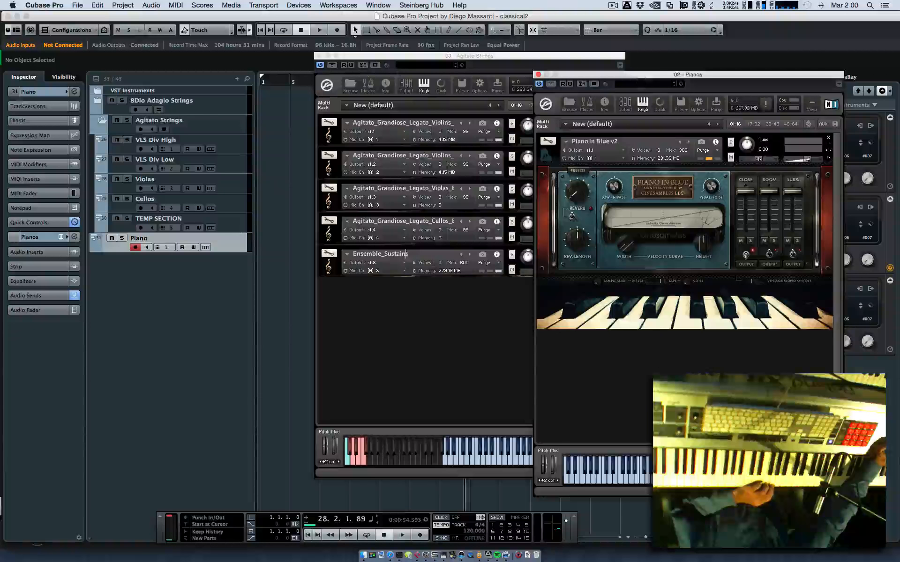
click(317, 56)
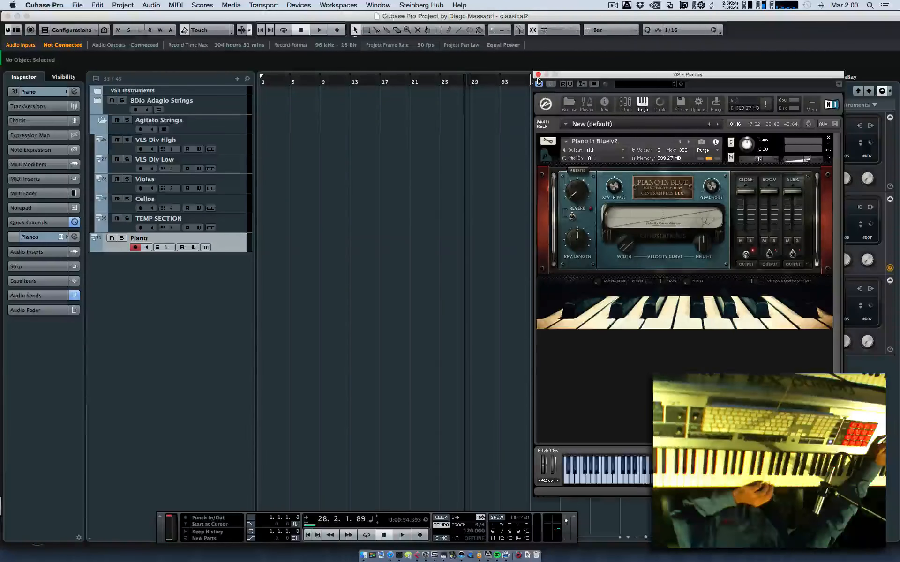
click(538, 75)
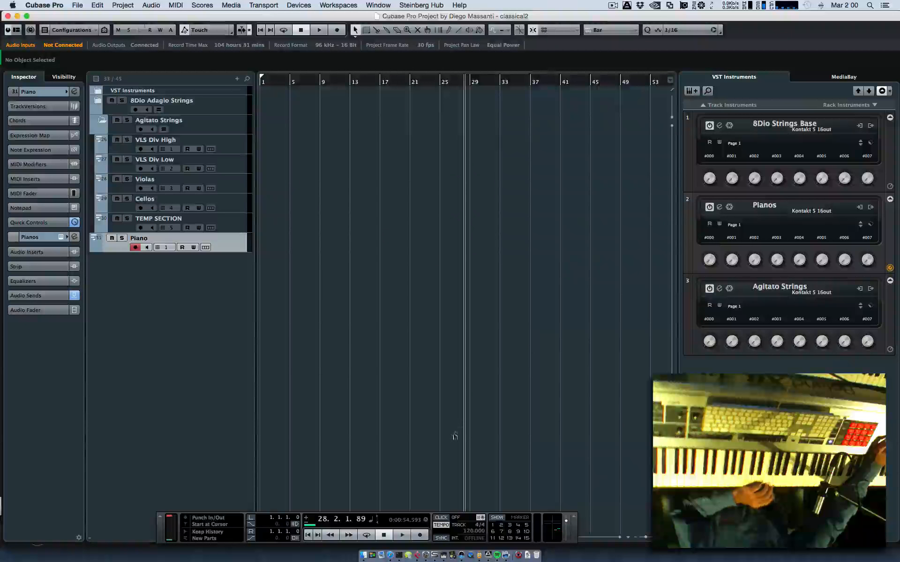
- Show the mixer and lower the Hall send level on the piano channel to its minimum
click(440, 525)
key(F3)
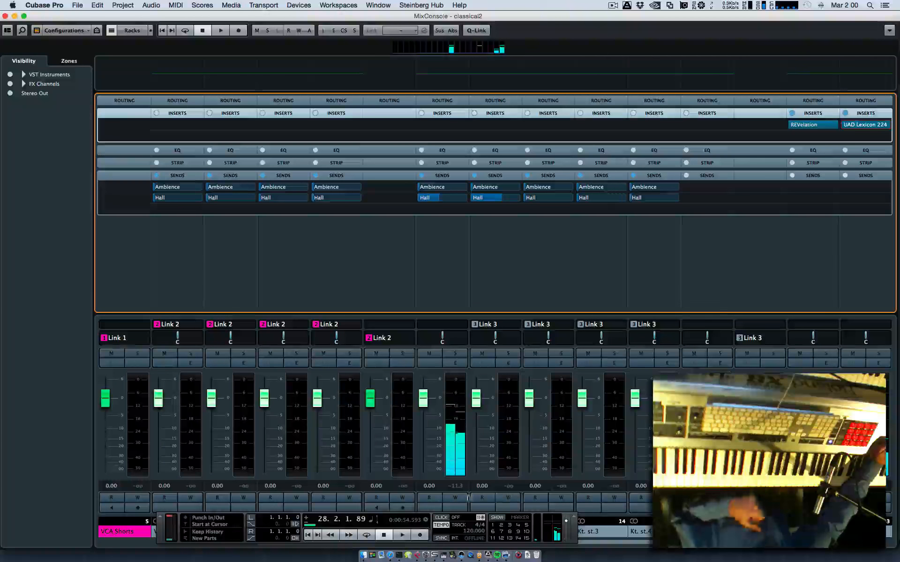
drag(432, 198, 251, 209)
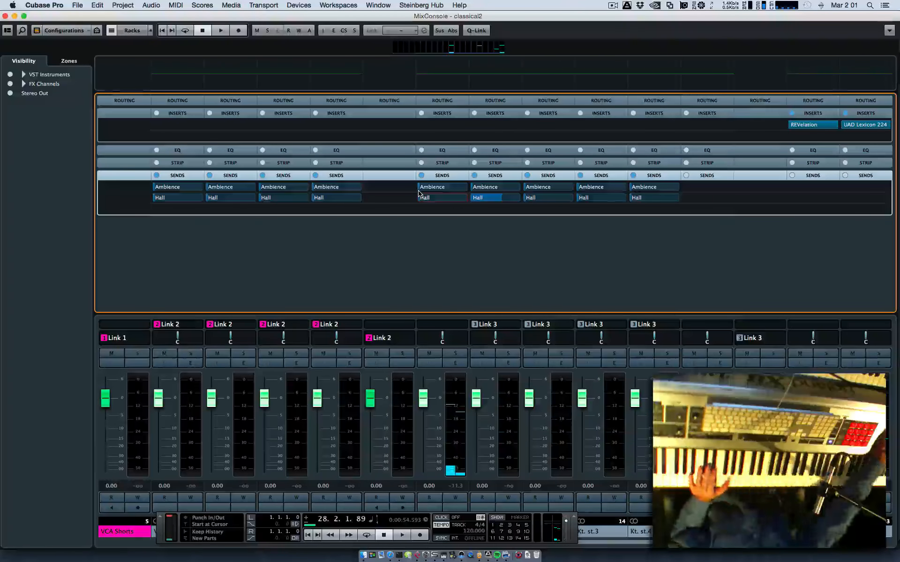
- Raise the Hall send on the piano channel to slightly above the middle of its range and hide the mixer
drag(418, 193, 463, 199)
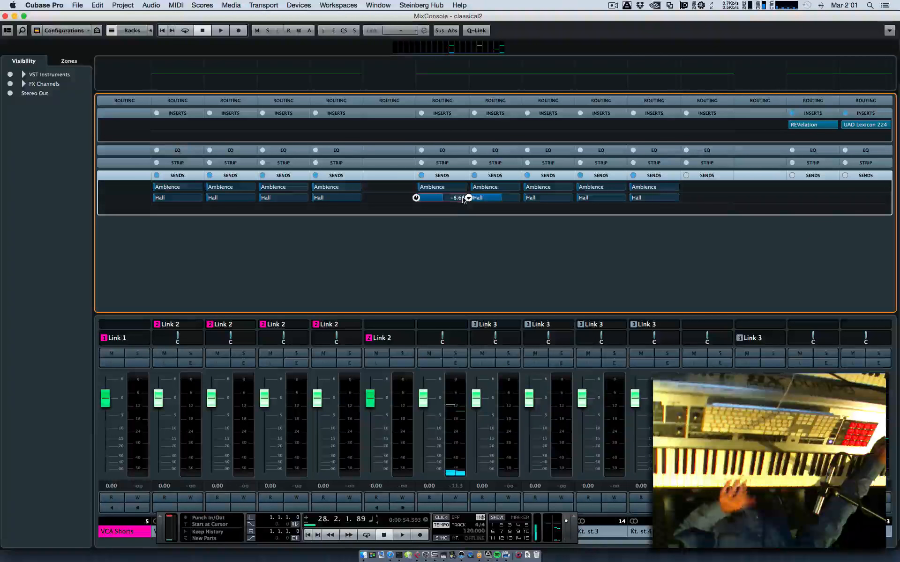
click(467, 198)
click(456, 212)
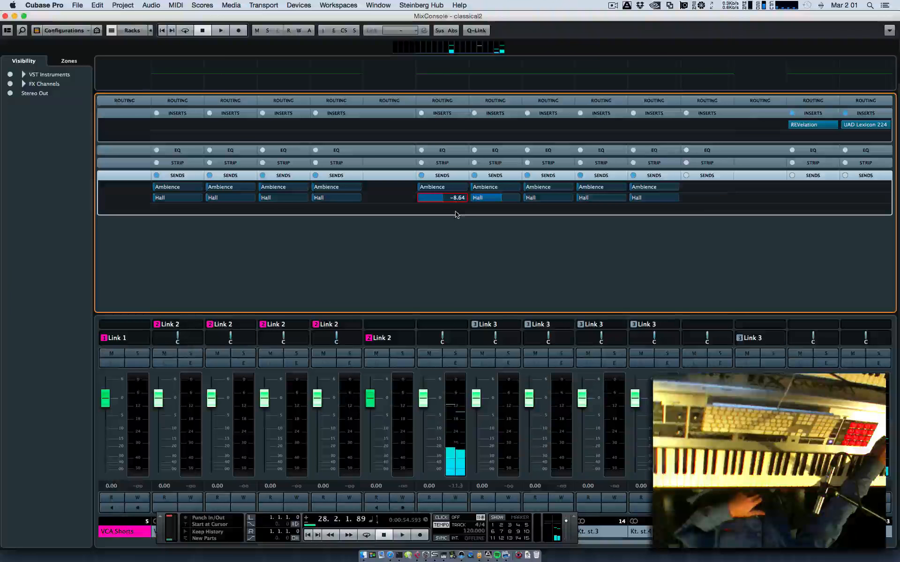
drag(447, 202, 449, 202)
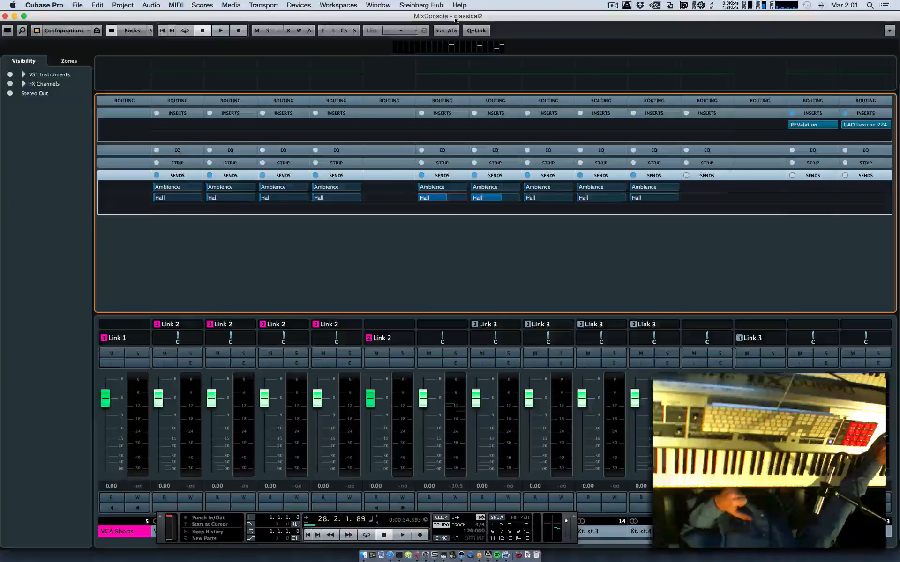
key(F3)
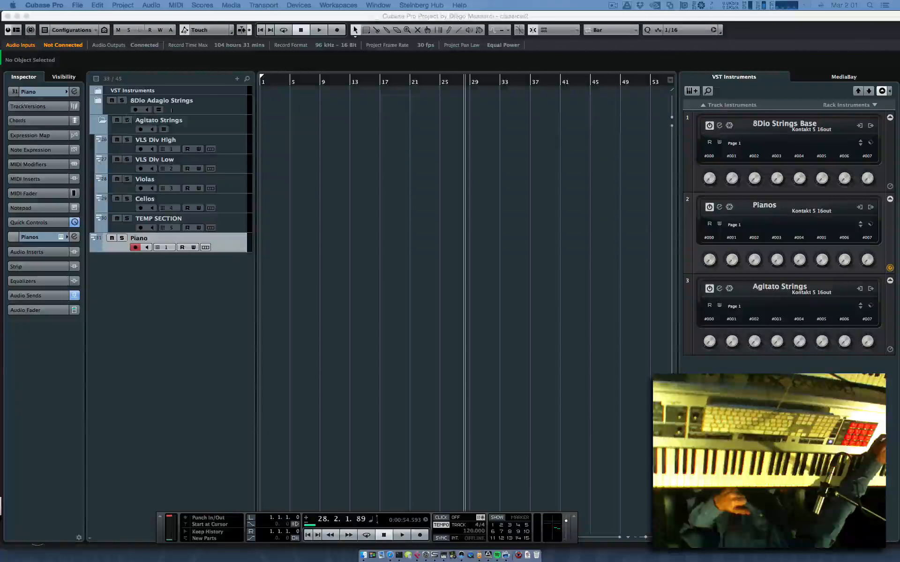
- Record a MIDI part on the Piano track from bar 4 to about bar 38
click(282, 82)
key(space)
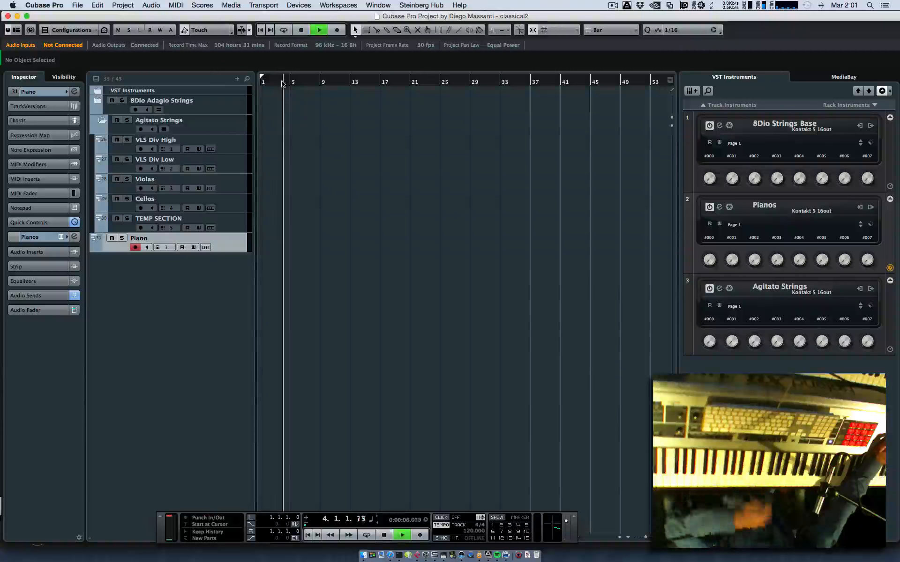
click(337, 33)
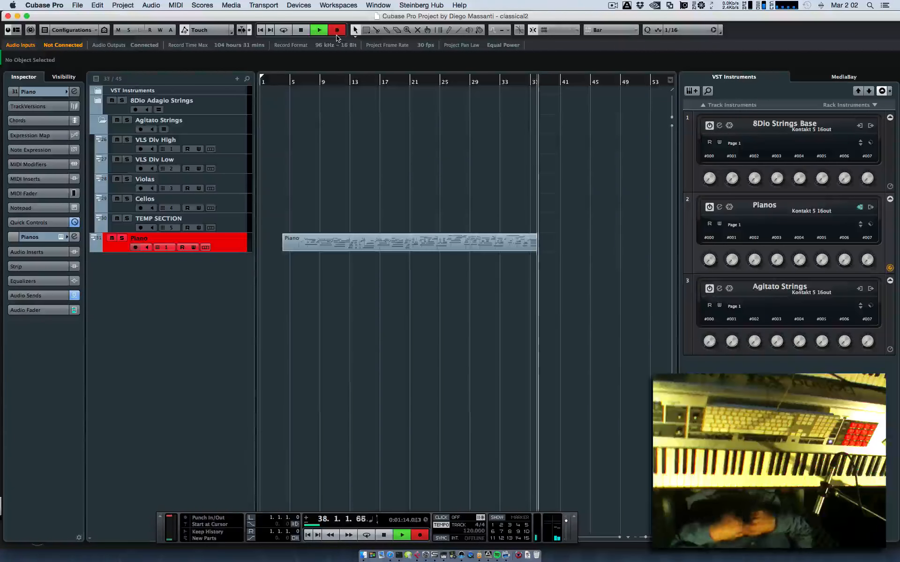
key(space)
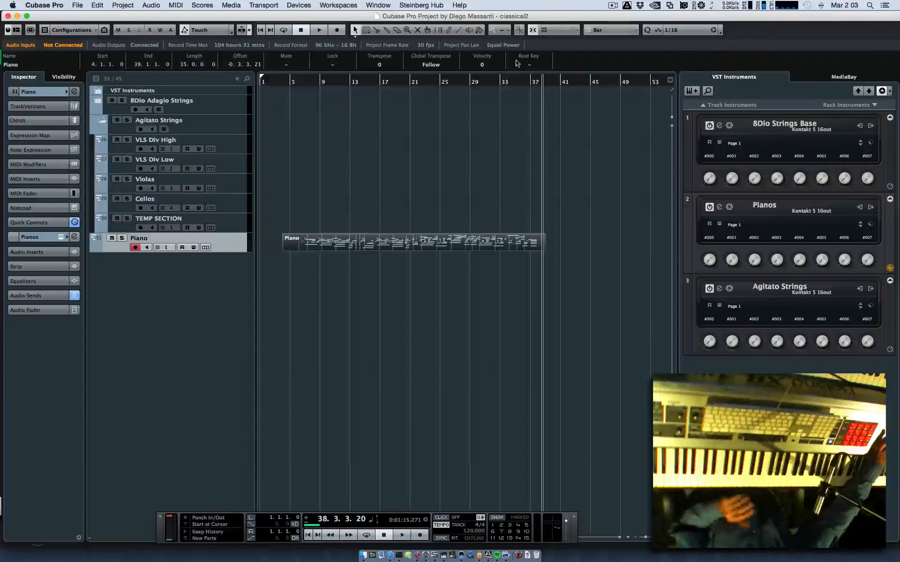
- Record a second Piano part from bar 33 to about bar 111, and return the playback position to bar 21
double_click(504, 82)
click(336, 31)
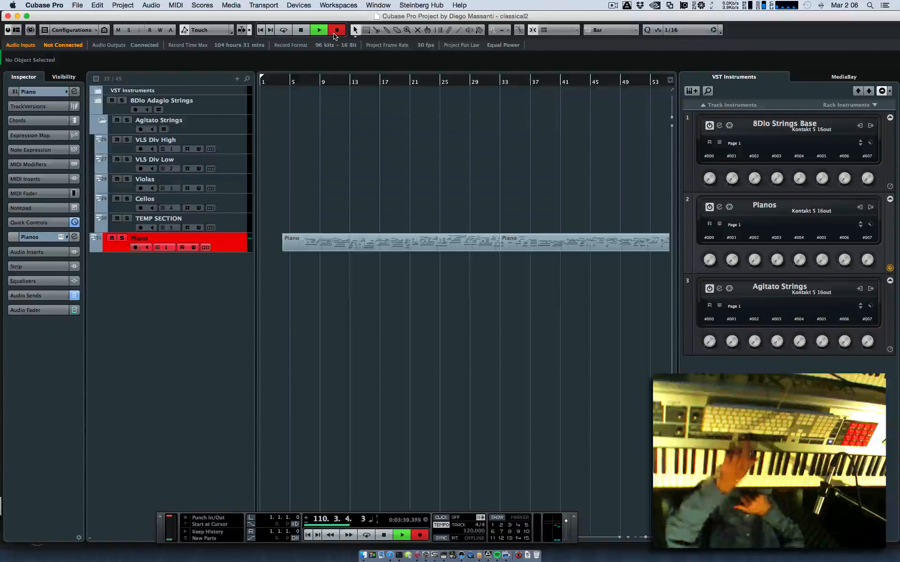
key(space)
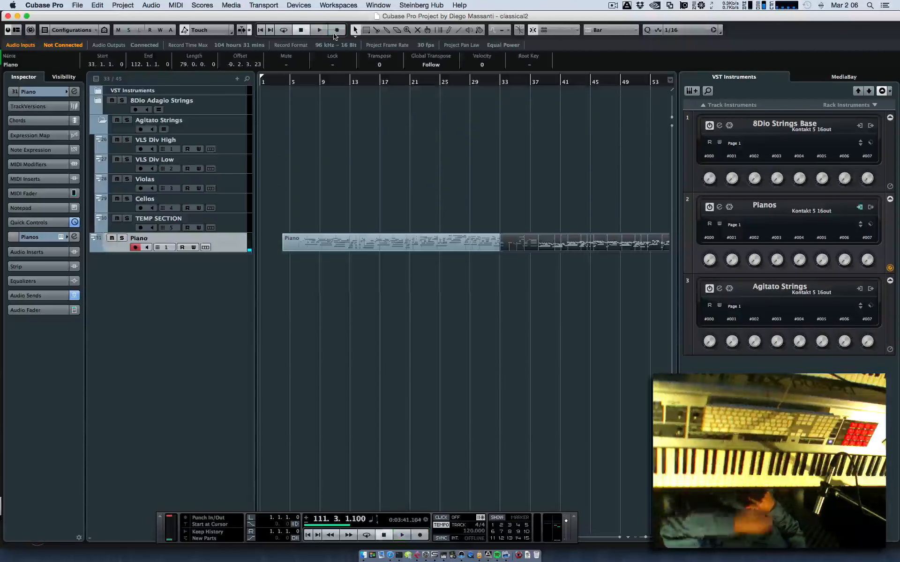
click(410, 82)
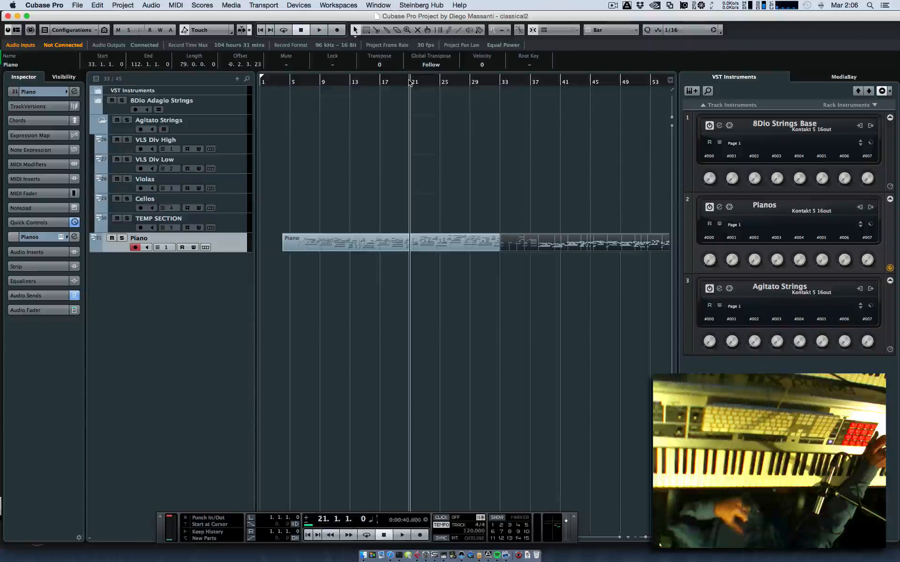
- Select the TEMP SECTION track, lower its mixer channel fader to about -15.4 dB and move the mixer away
click(227, 223)
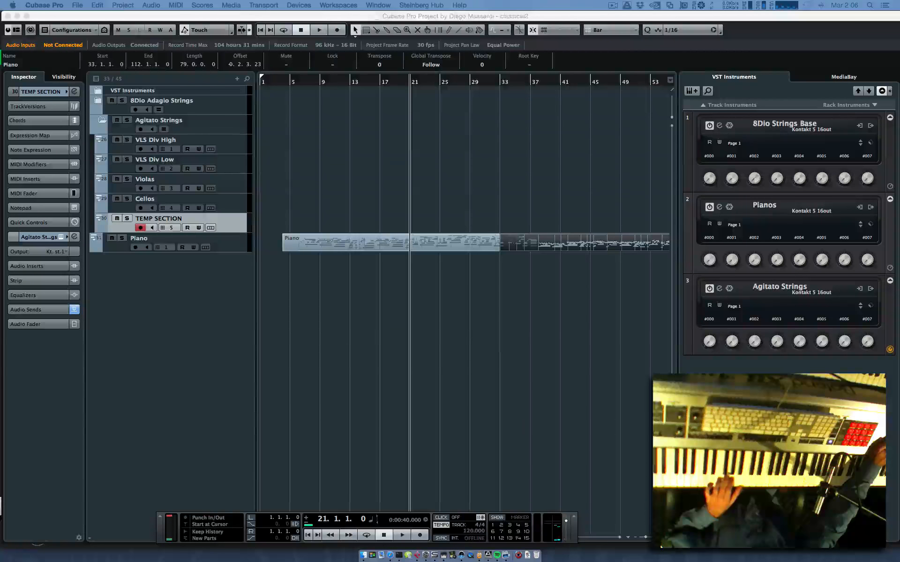
drag(0, 16, 573, 9)
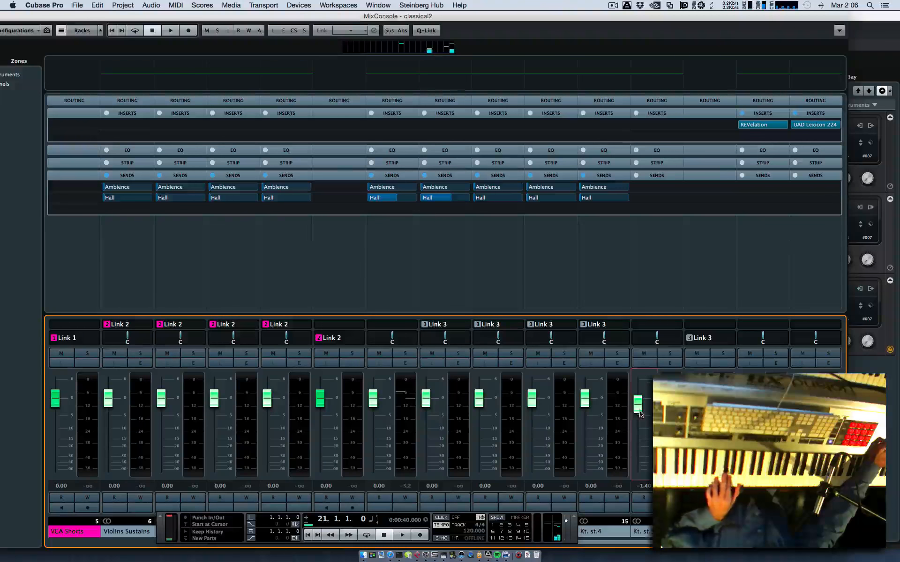
drag(640, 451, 639, 445)
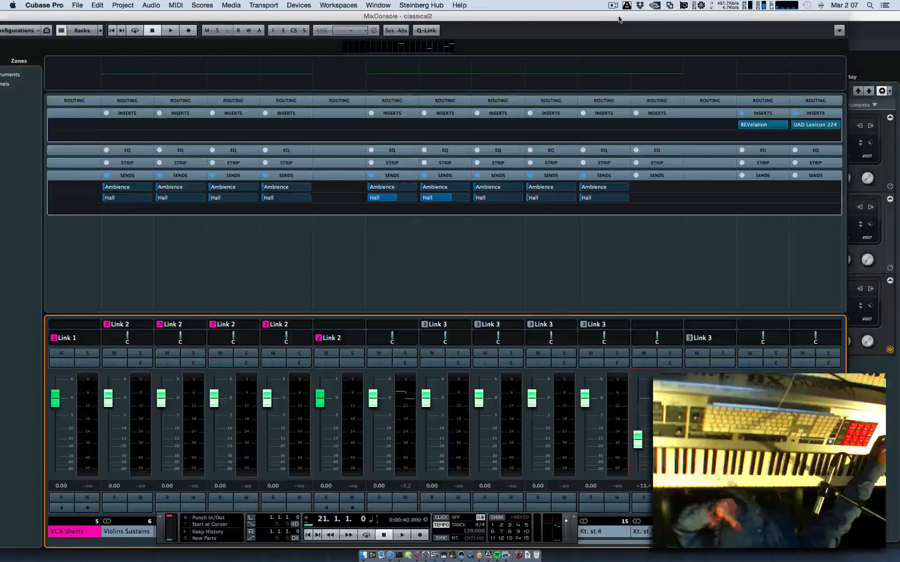
drag(618, 19, 0, 6)
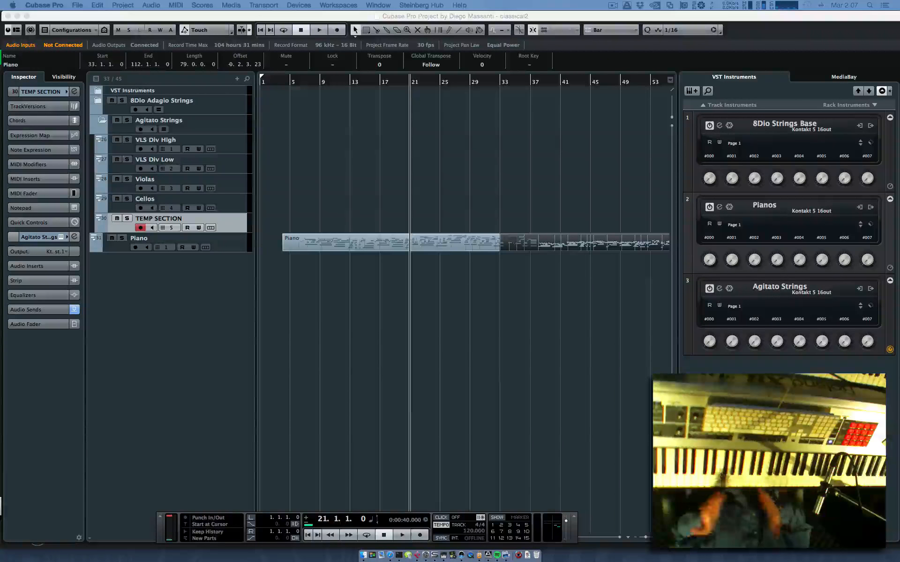
- Play back the recorded piano, restarting from about bar 20, and audition it with TEMP SECTION as the live string track
key(space)
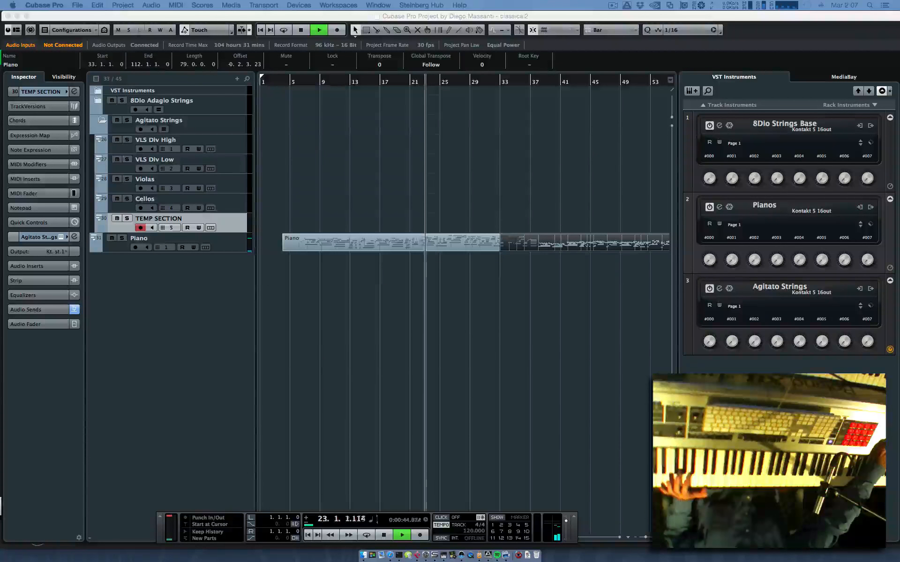
click(402, 82)
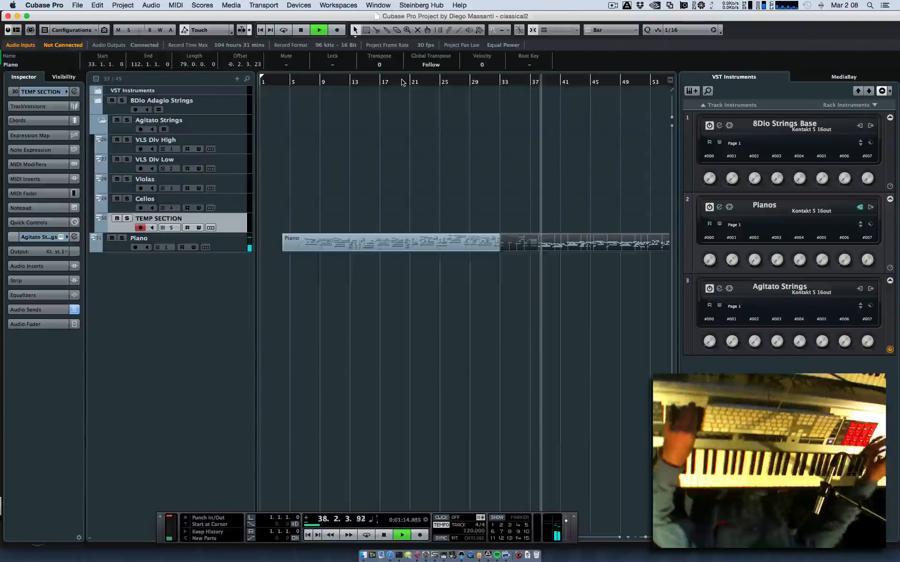
click(238, 249)
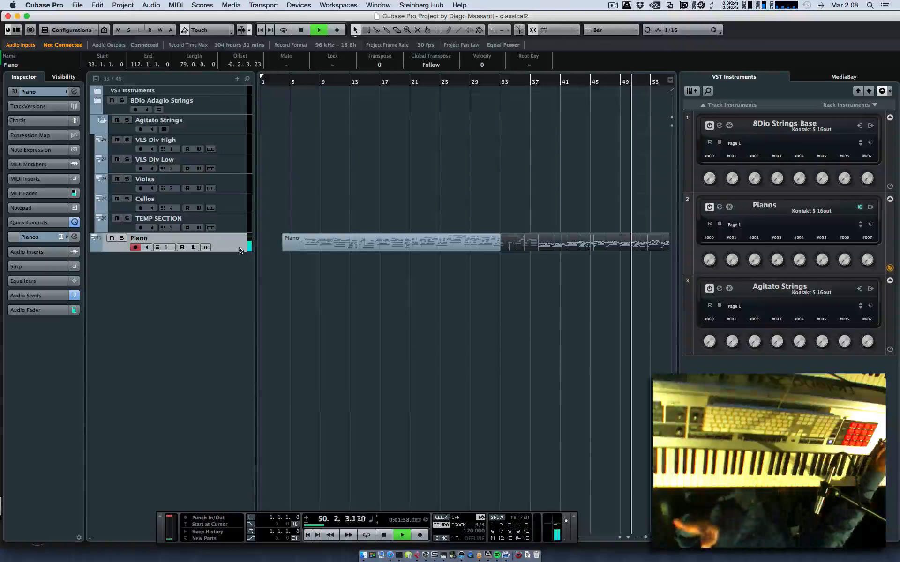
click(243, 226)
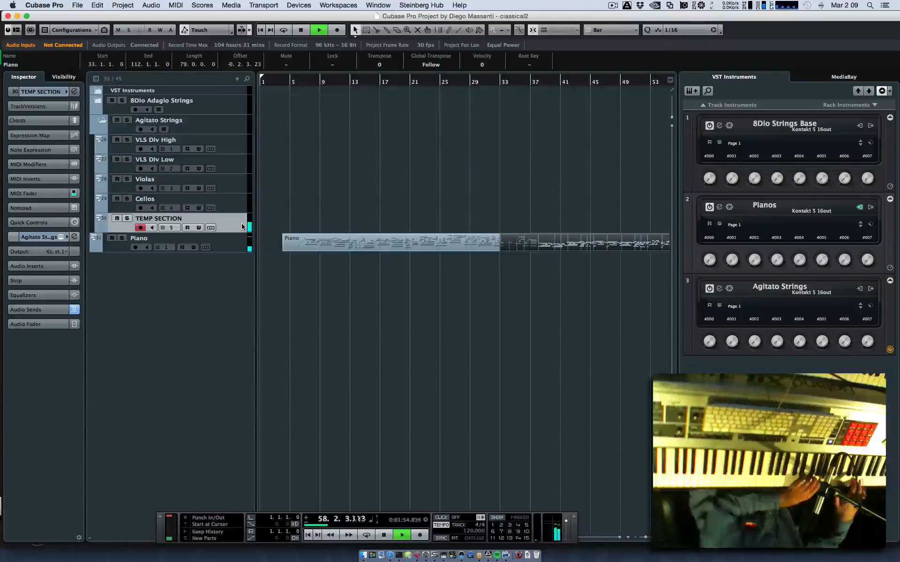
key(space)
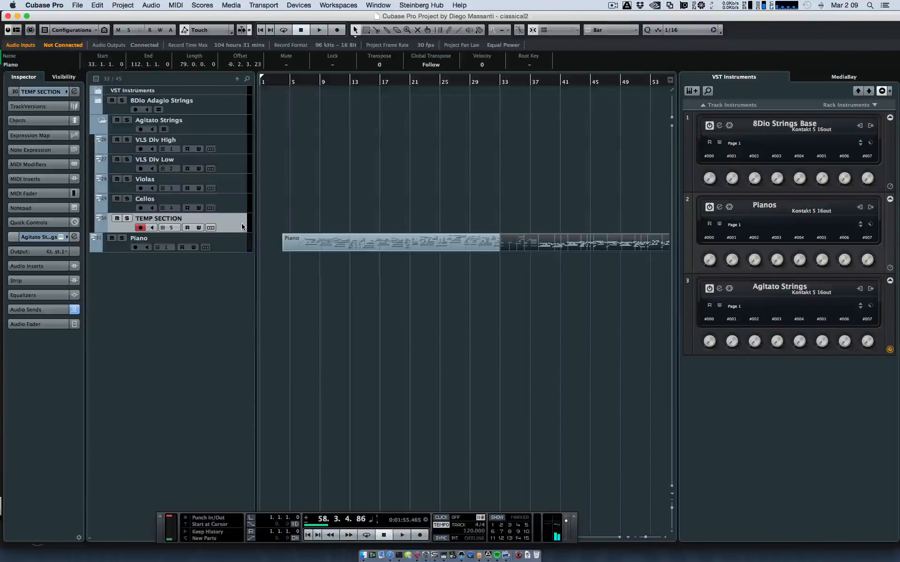
- Select the VLS Div High track so that it is armed for live playing
click(243, 157)
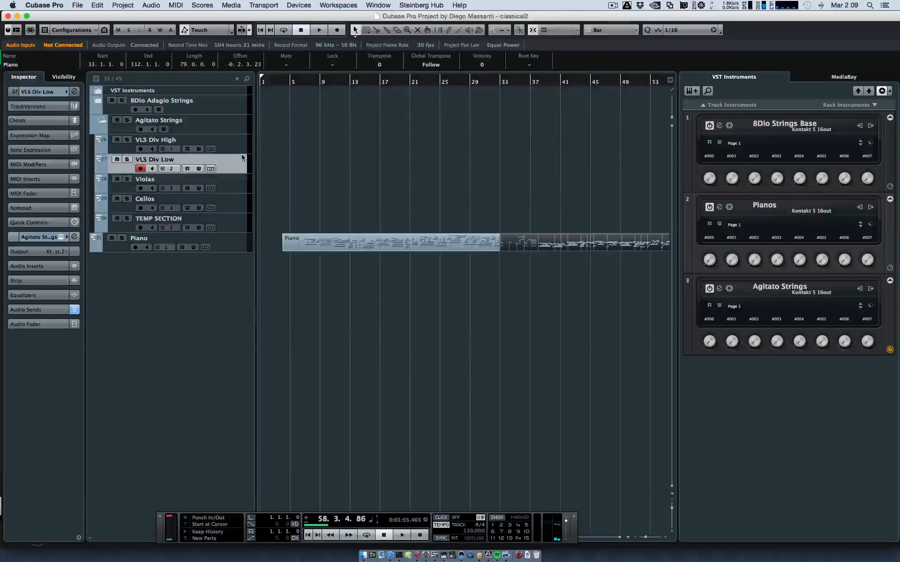
click(242, 149)
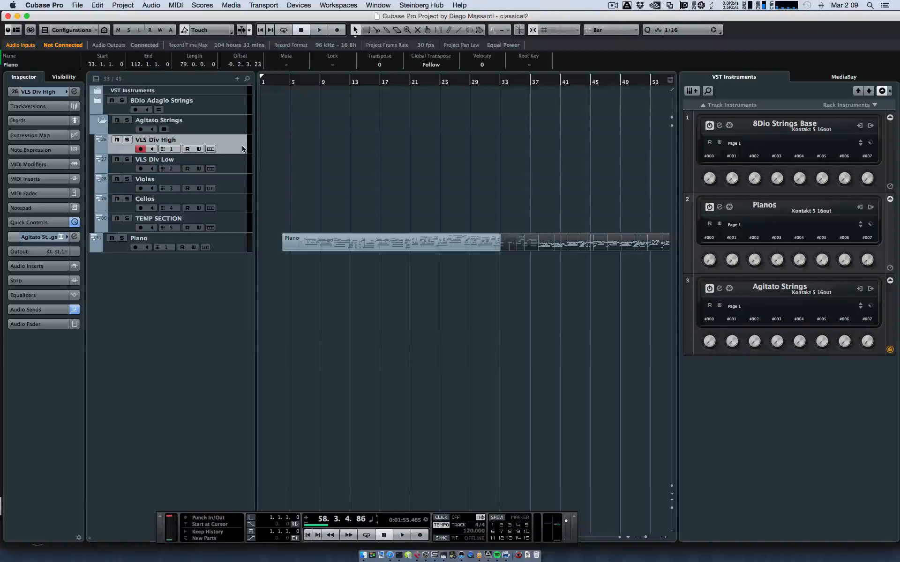